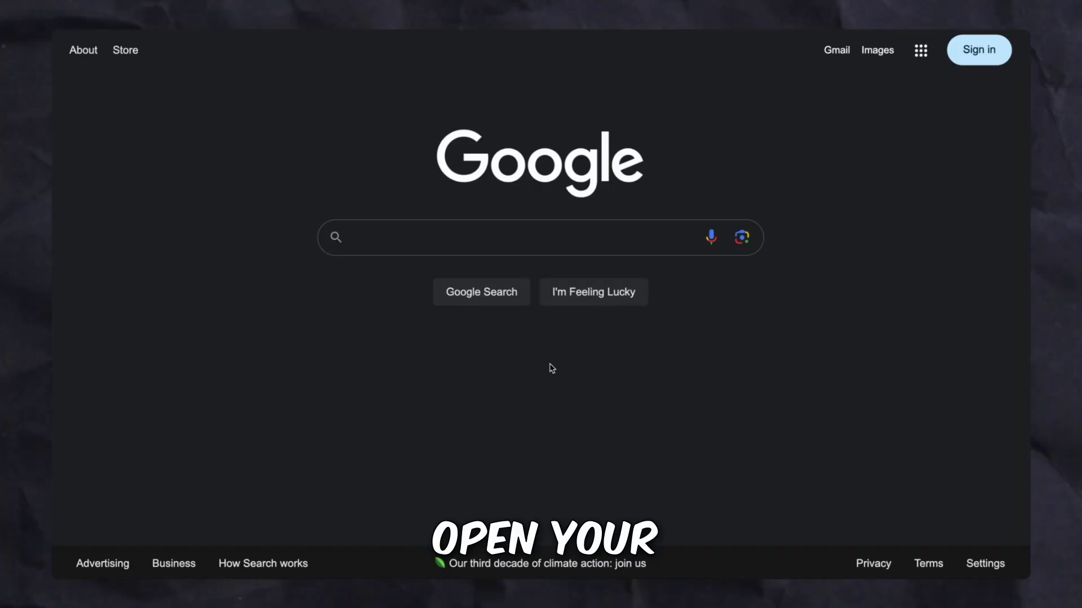
Search Google for the most searched historical events and look through the list of events
text(Most searched historical e)
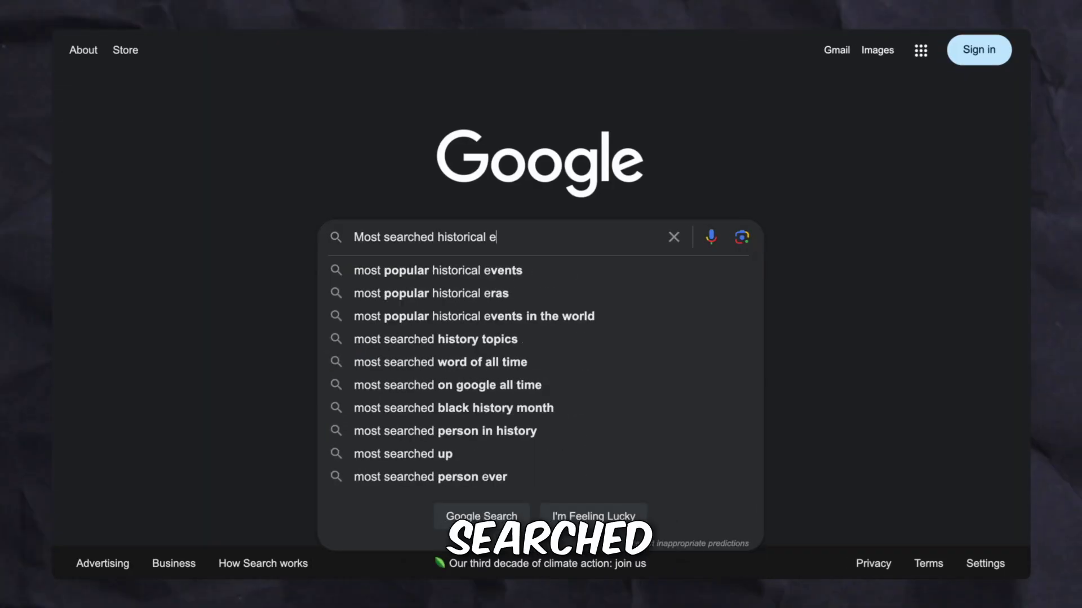
text(ve)
click(552, 271)
click(498, 418)
scroll(567, 424, down, 1)
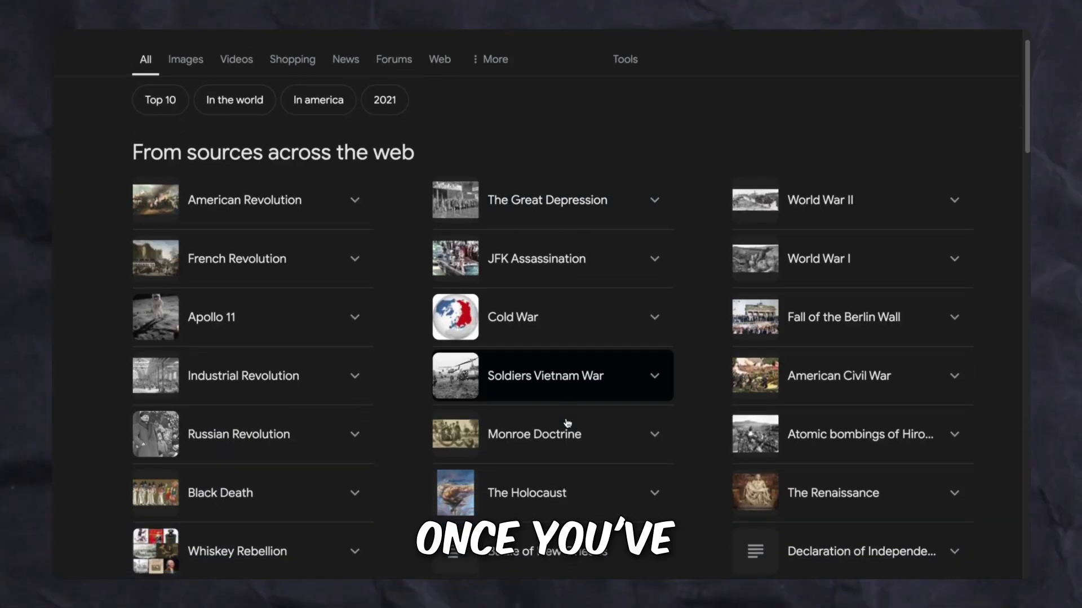
scroll(567, 424, down, 1)
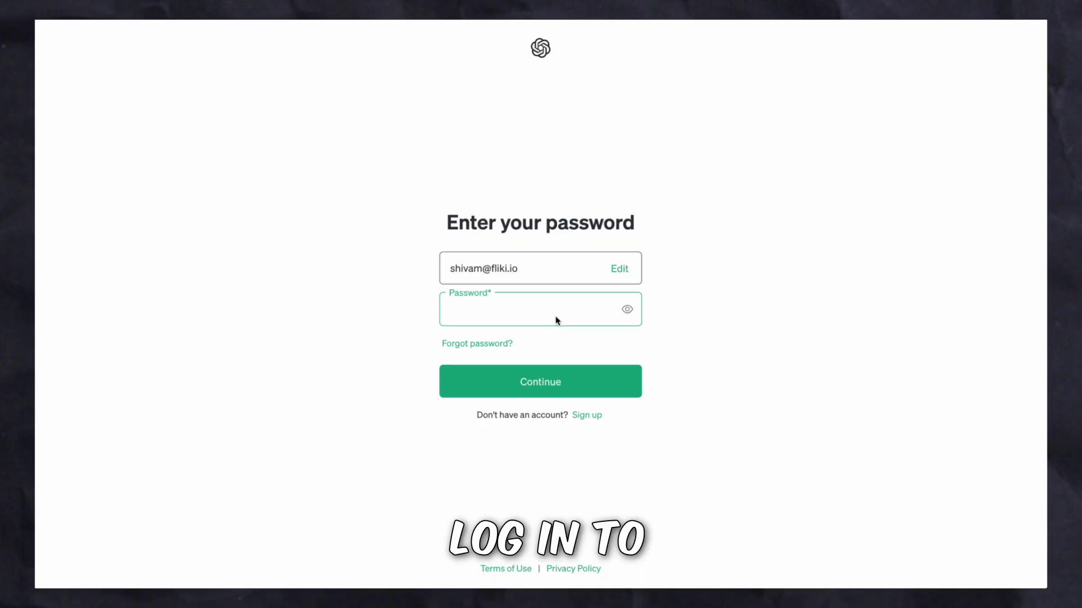
Log in to the ChatGPT account by entering the account password
text(•••••••••••)
click(513, 373)
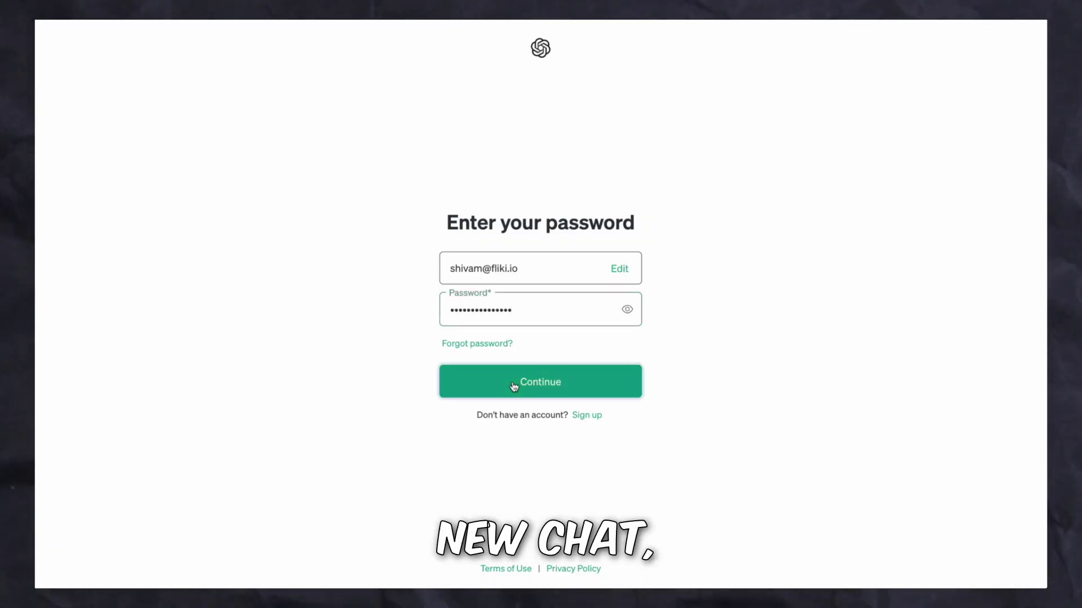
Ask ChatGPT for a short, engaging real story about the American Revolution for a 30-second YouTube video in simple English
text(Generate a short and engaging real story about the Americ)
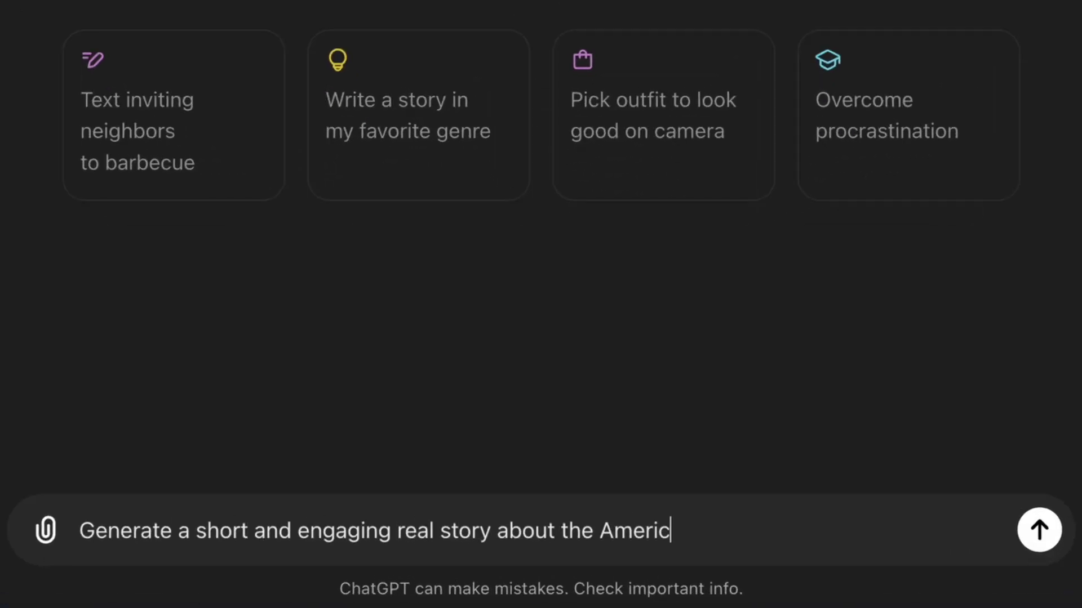
text(an Revolution that I could use in a  30-second YouTube)
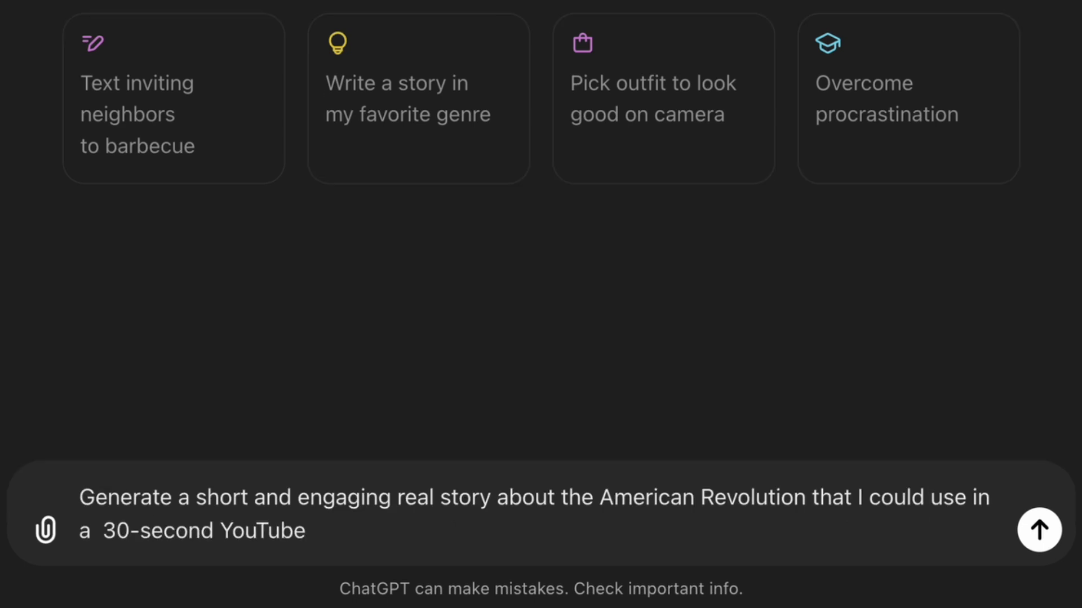
text(simple english.)
key(Return)
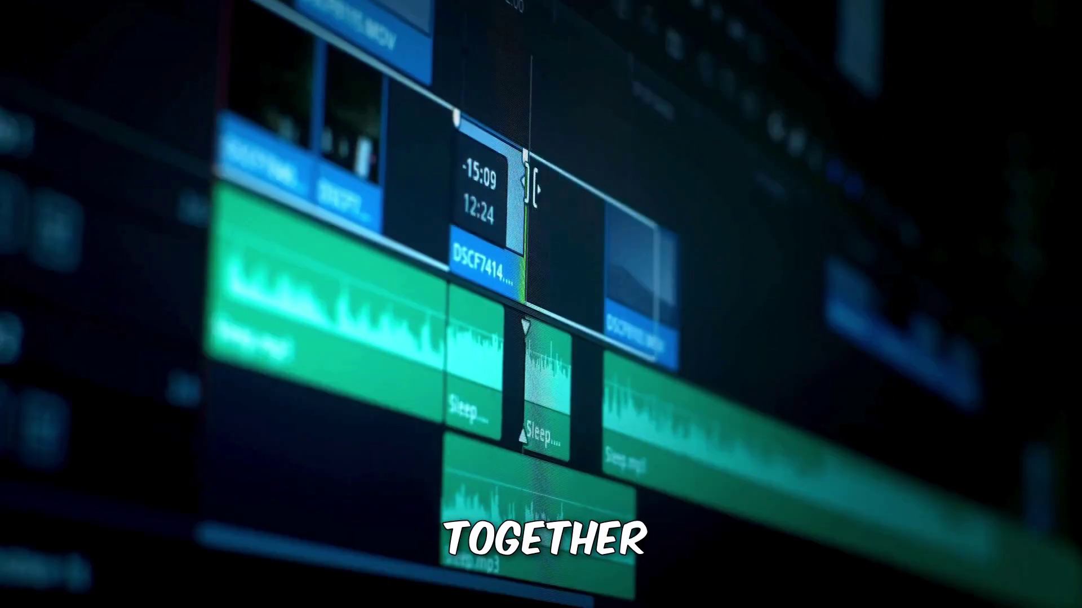
drag(73, 246, 948, 318)
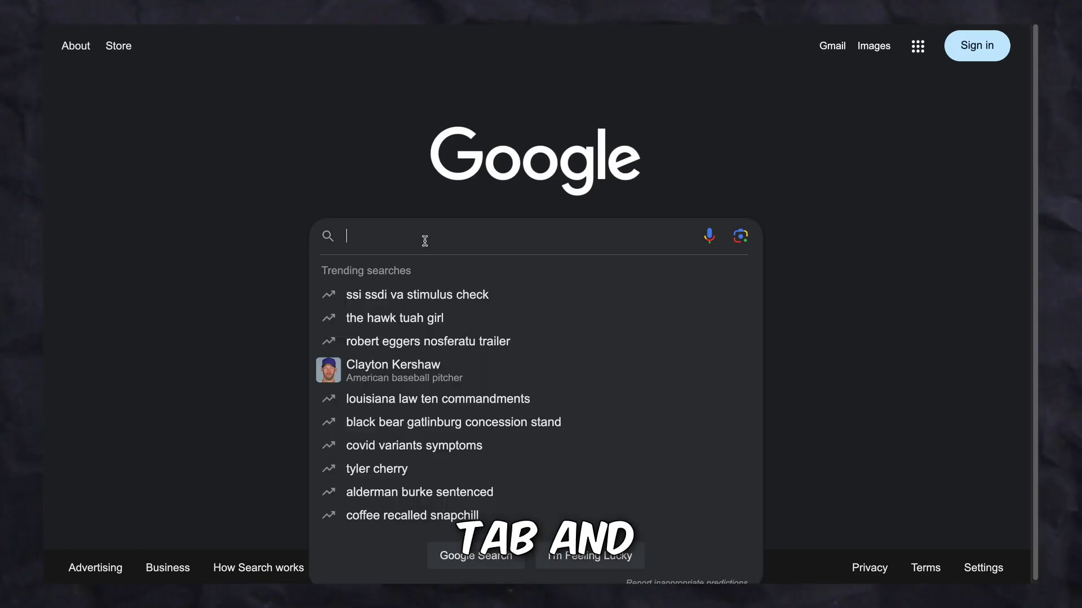
Search Google for "fliki ai" and look through the results
text(fliki ai)
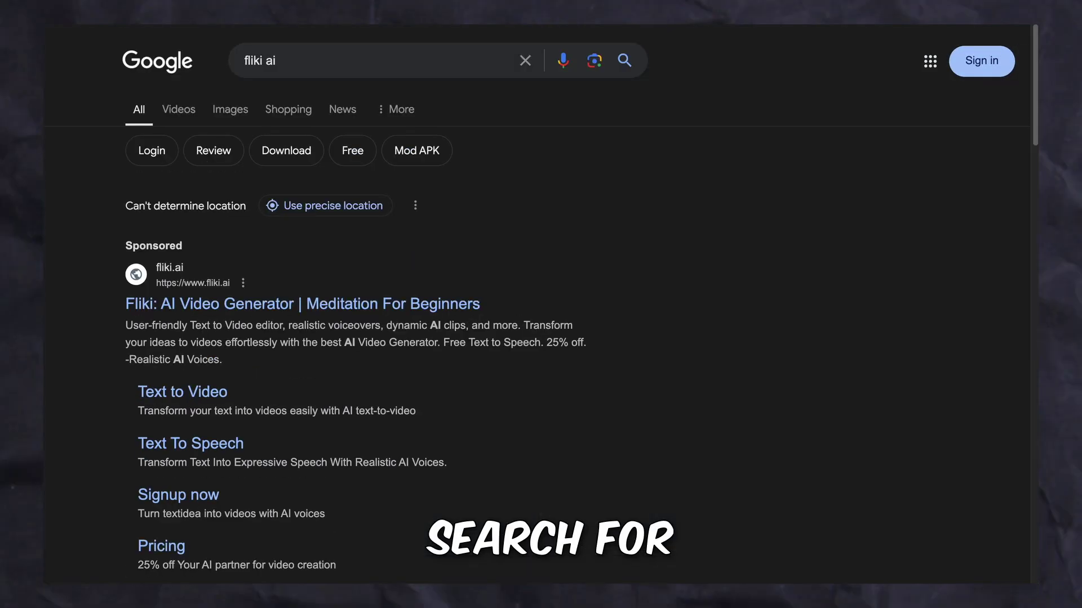
scroll(541, 315, down, 8)
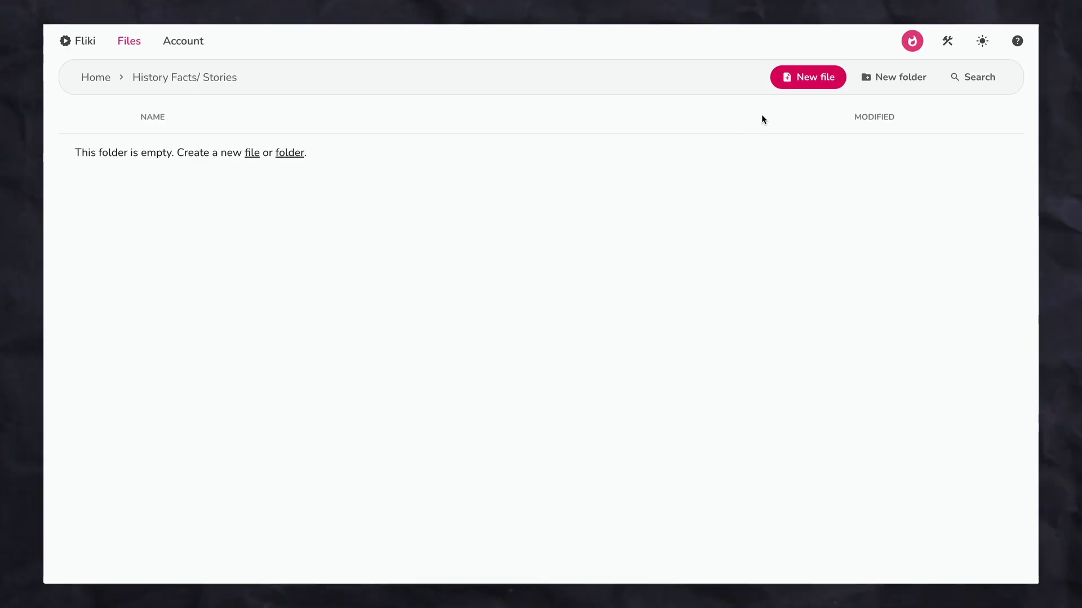
Create a new Fliki video file named American Revolution with the Portrait (9:16) aspect ratio
click(793, 89)
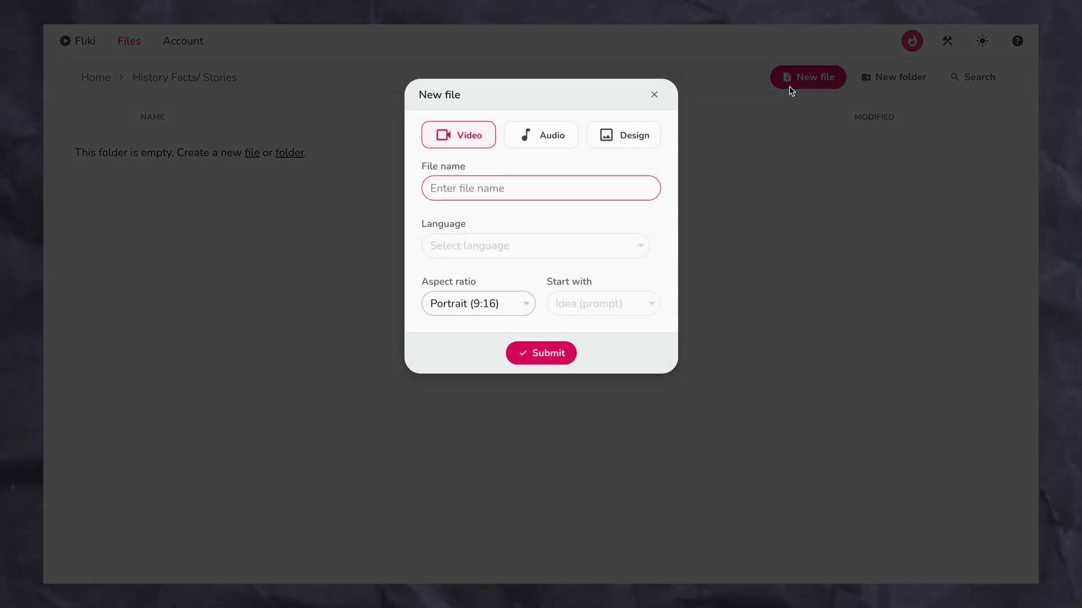
text(Amer)
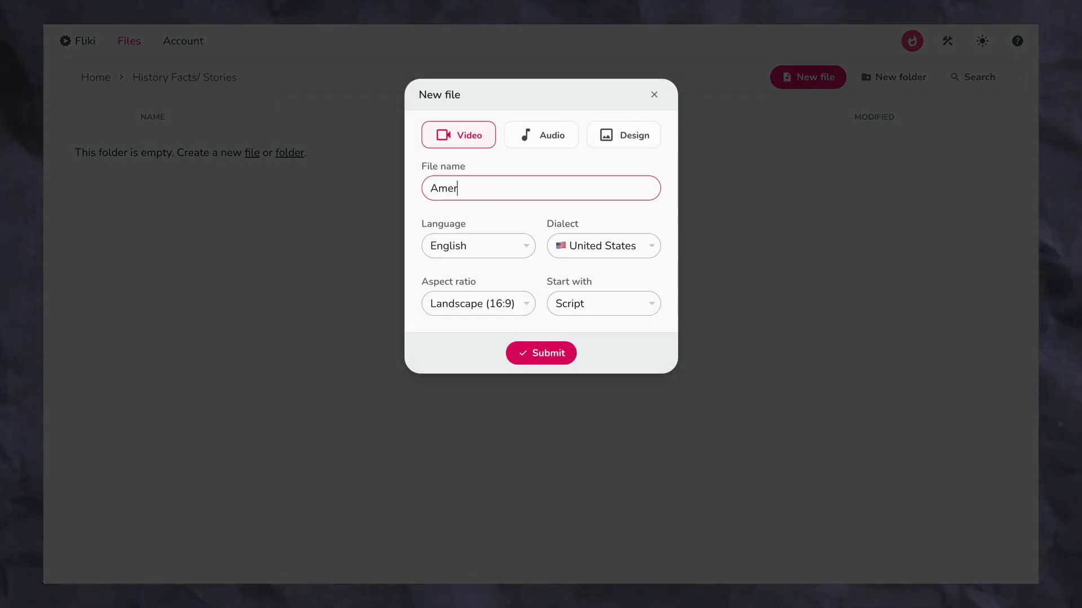
text(ican Revolution)
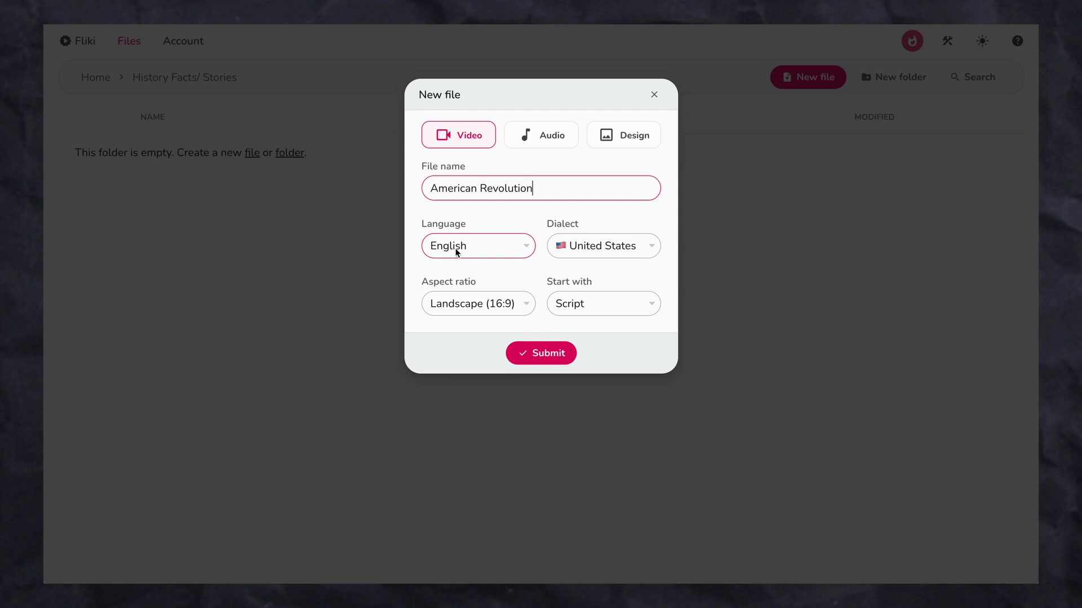
click(515, 308)
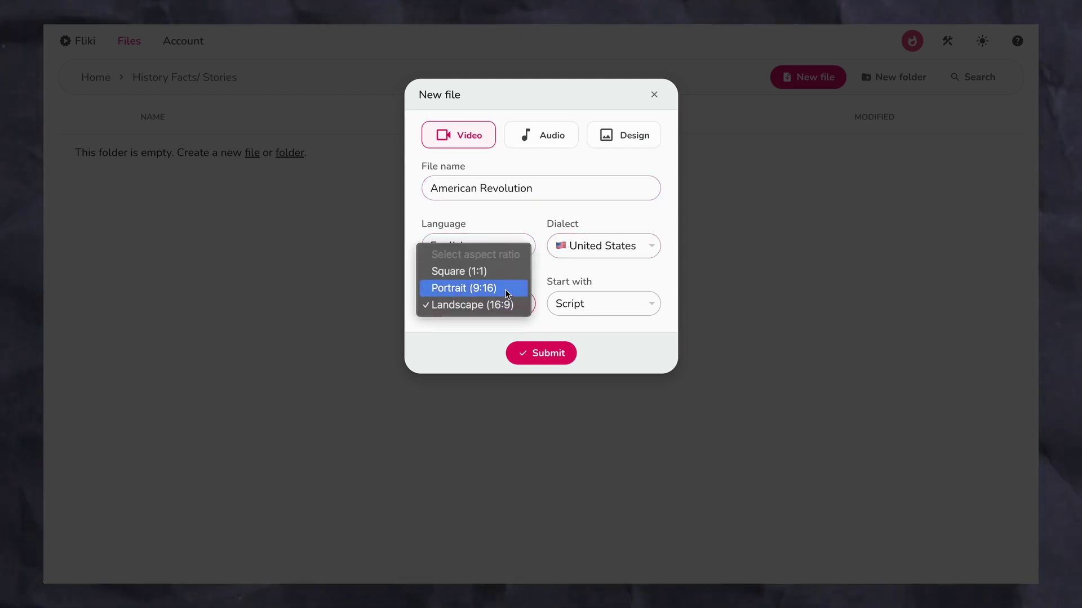
click(506, 289)
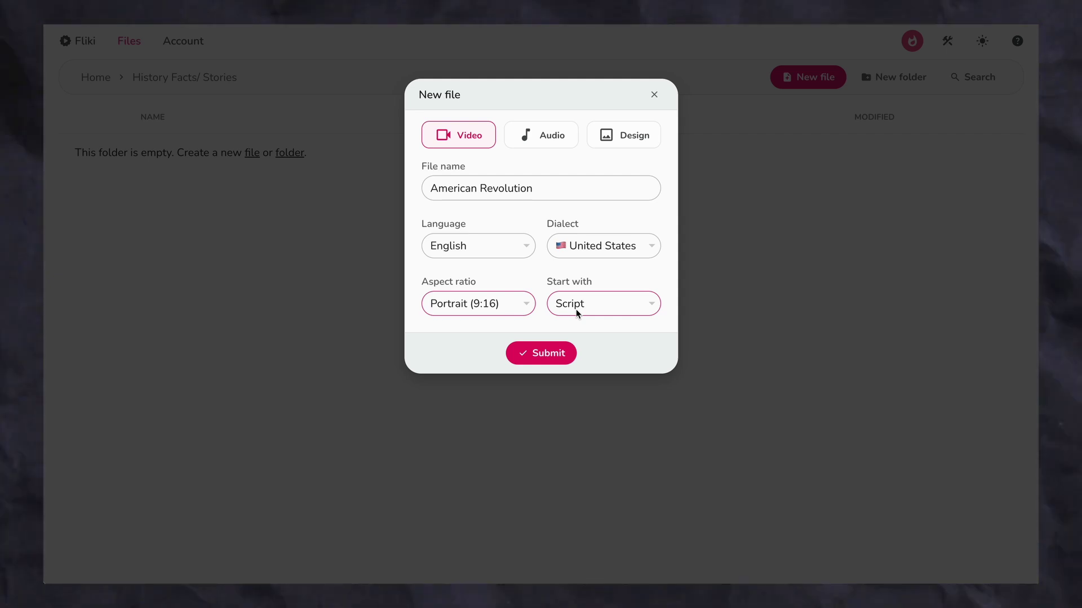
click(549, 349)
Enter the American Revolution story as the script and break it into separate lines, one sentence per line
text(In 1776, a group of American colonists decided they wanted to be free from British rule. They wrote the Declaration of Independence, saying everyone has the right to life, liberty, and happiness. Led by Thomas Jefferson, they bravely declared that all people are created equal. This started the American Revolution, a tough fight for freedom. Despite many challenges, the colonists won and created a new nation based on democracy and liberty. This incredible moment inspired people everywhere to fight for their own rights and freedom.)
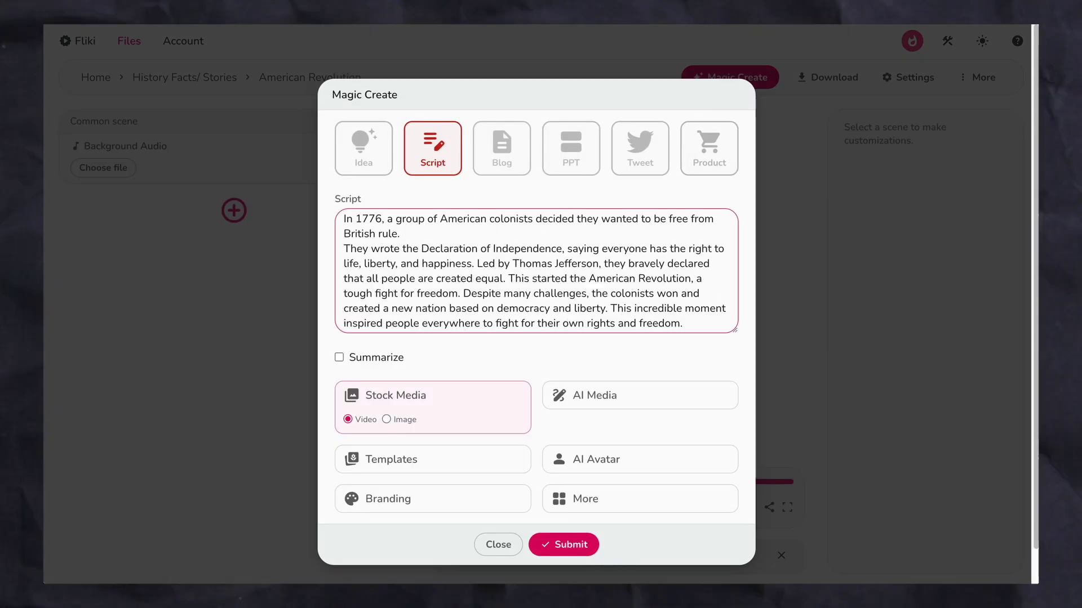
click(478, 264)
key(Return)
click(374, 290)
key(Return)
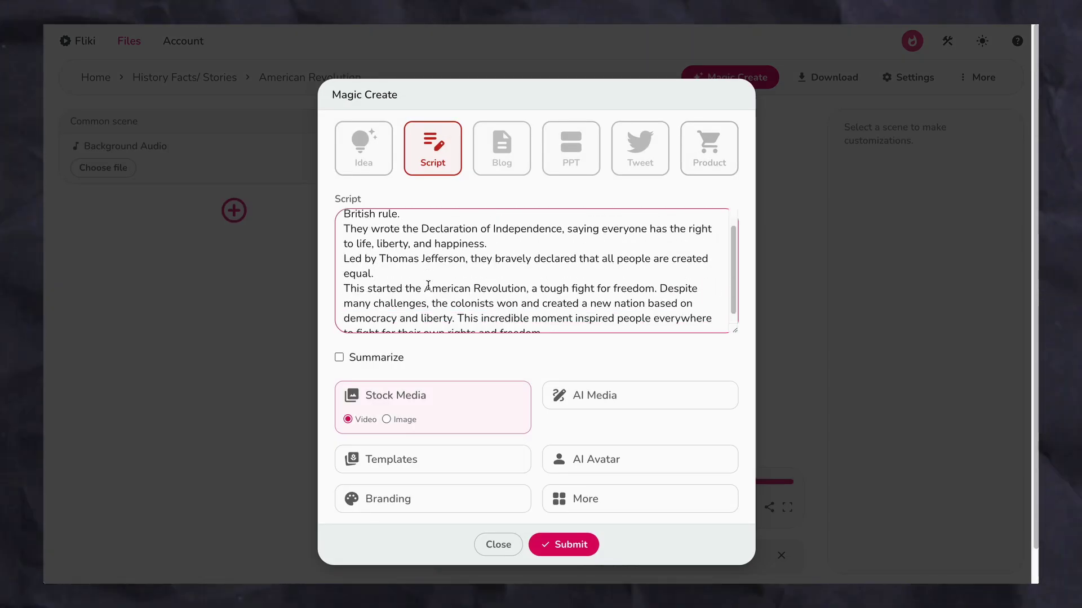
click(660, 288)
key(Return)
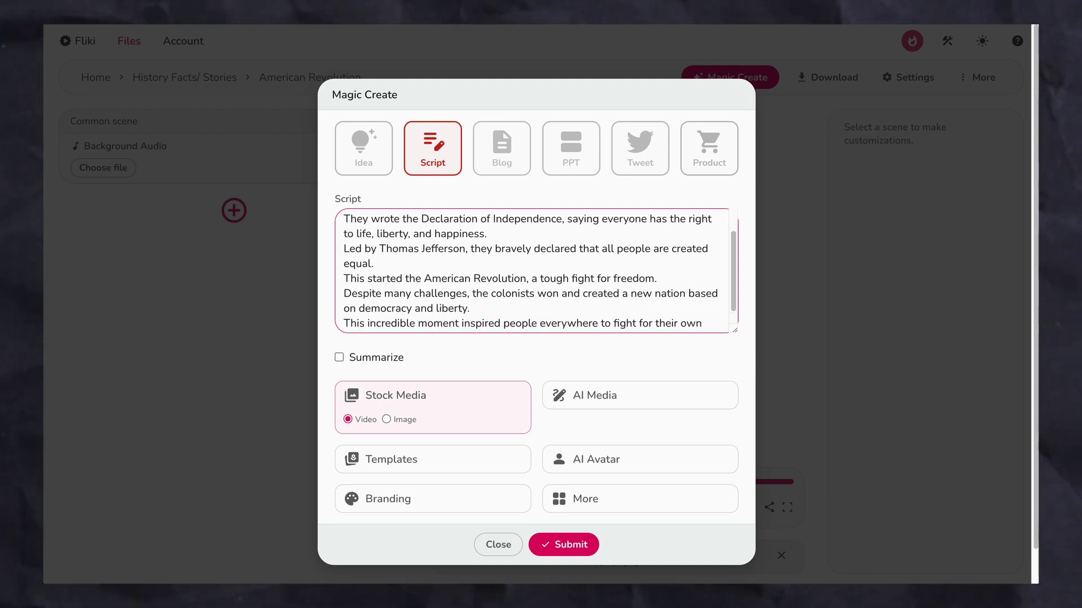
Generate the video from the script using AI Media images in the Cinematic style with Sound Effects enabled
click(592, 408)
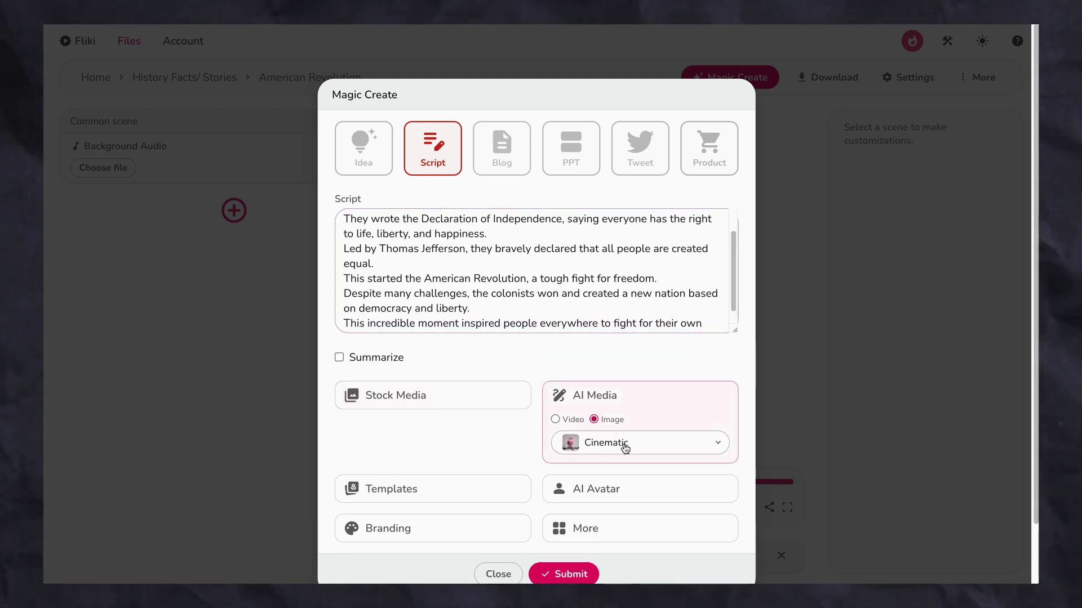
scroll(624, 450, down, 1)
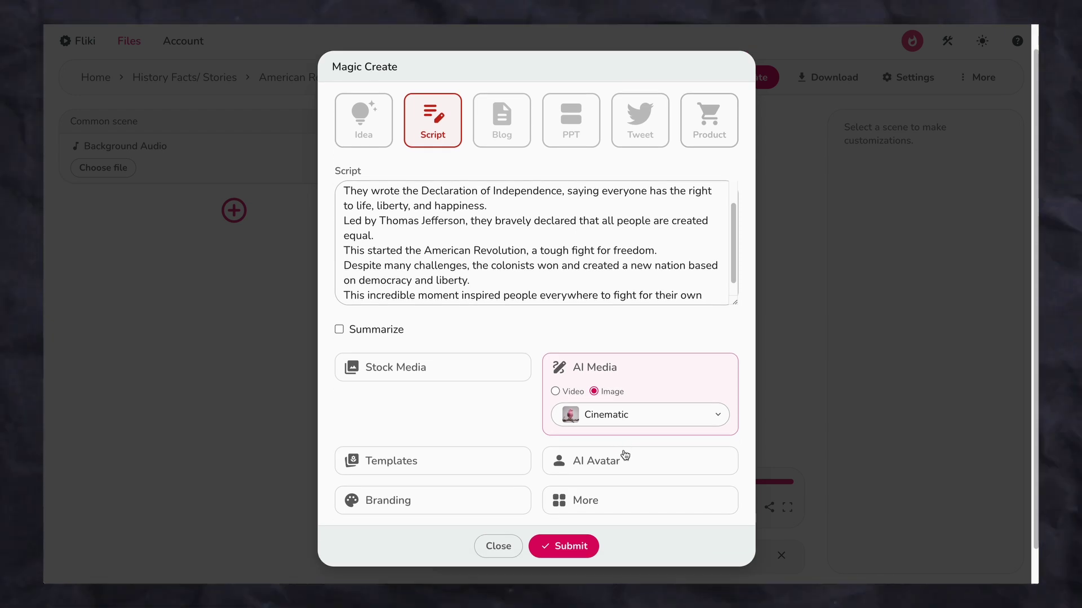
click(583, 501)
click(556, 523)
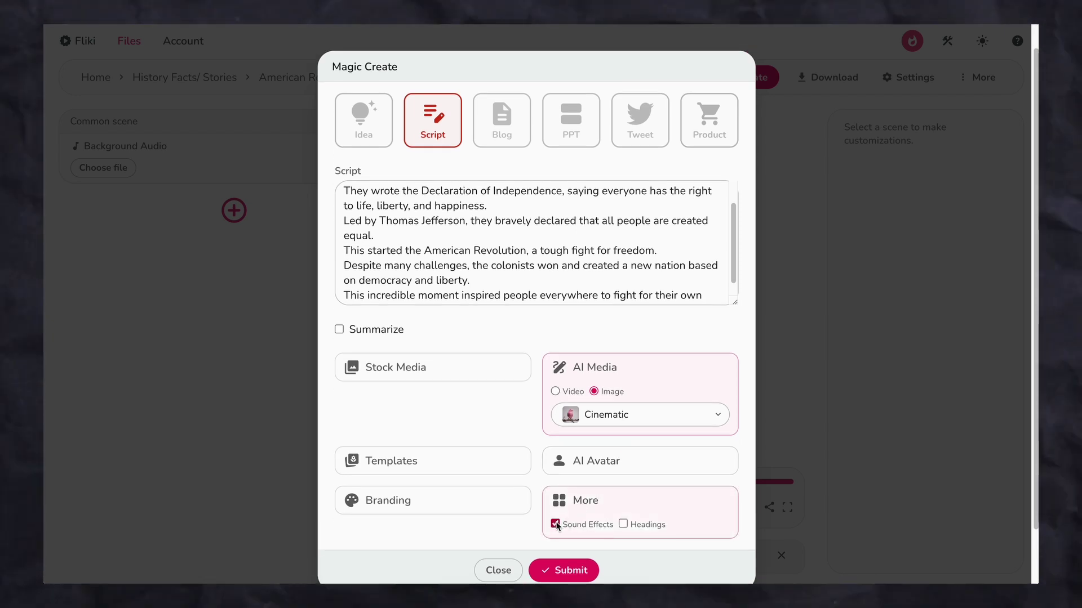
scroll(579, 552, down, 1)
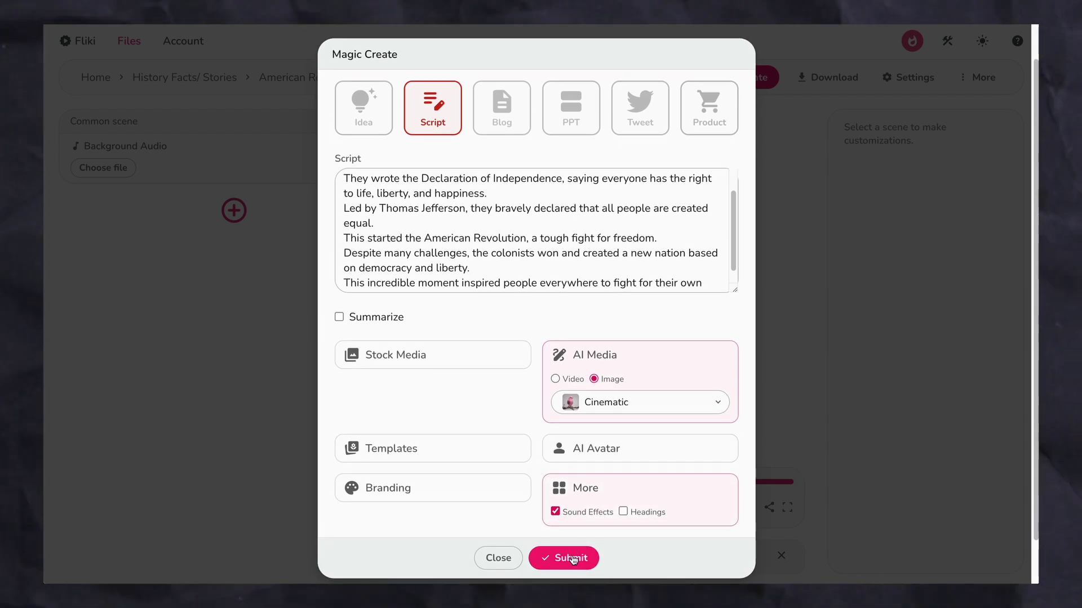
click(574, 559)
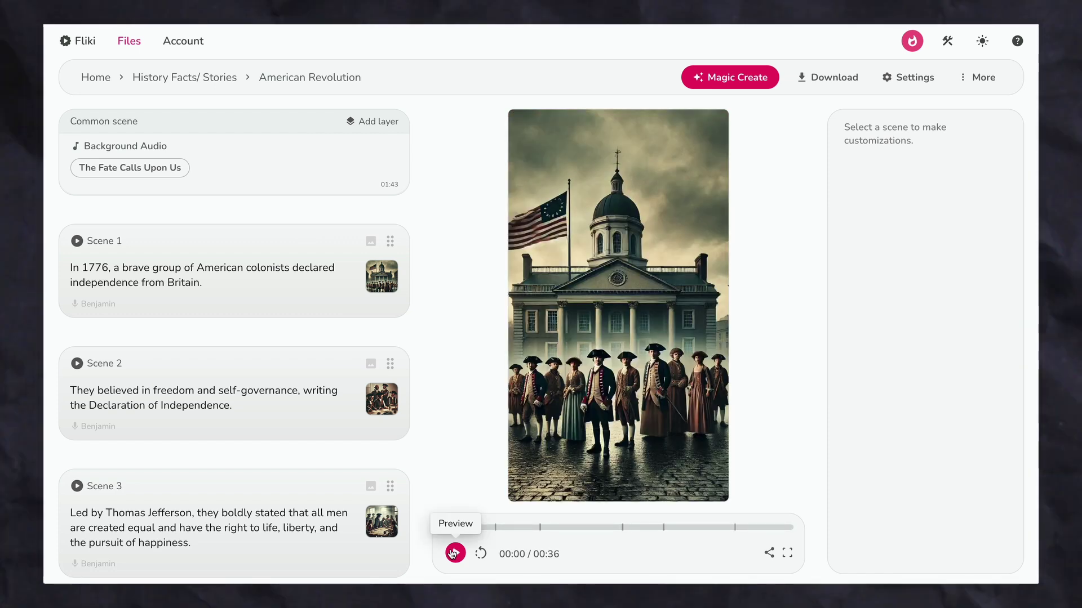
Browse the stock media for Scene 1, and replace its image with an auto-generated AI image in the Cinematic style
click(274, 262)
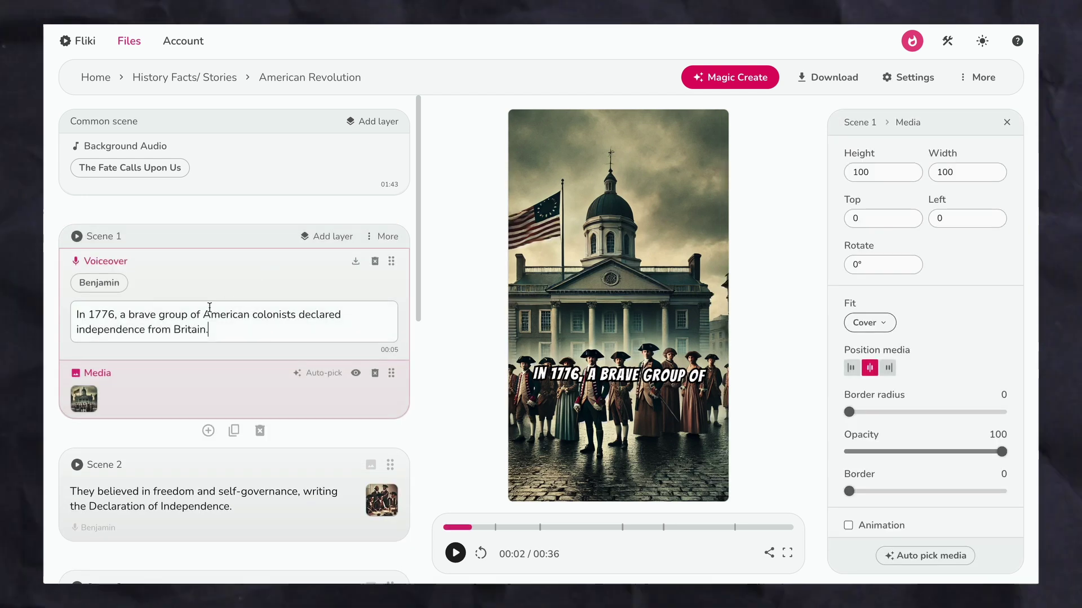
click(135, 396)
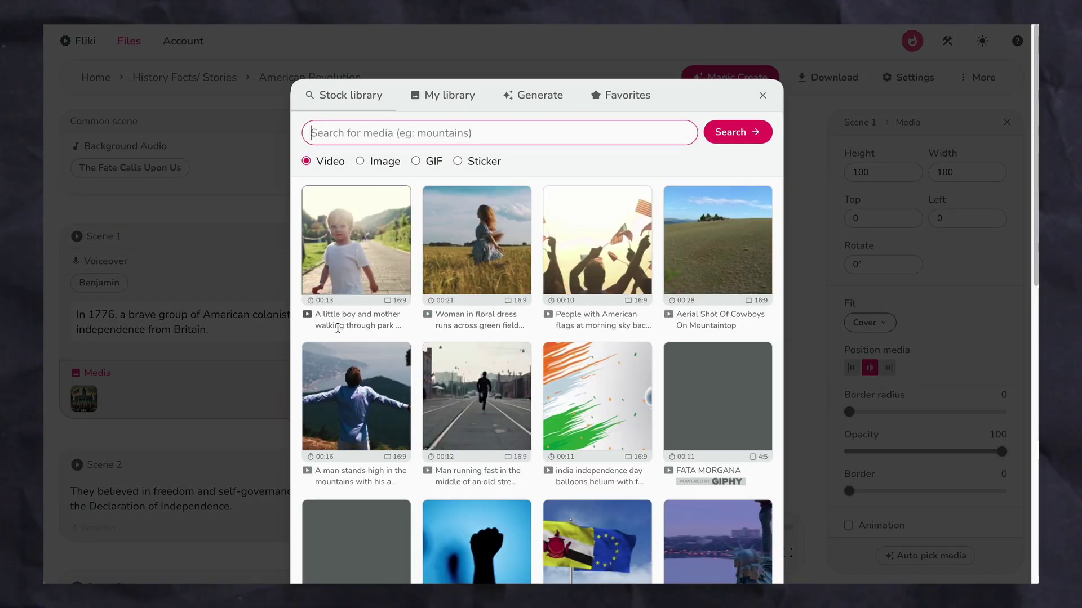
scroll(371, 324, down, 9)
scroll(369, 270, up, 9)
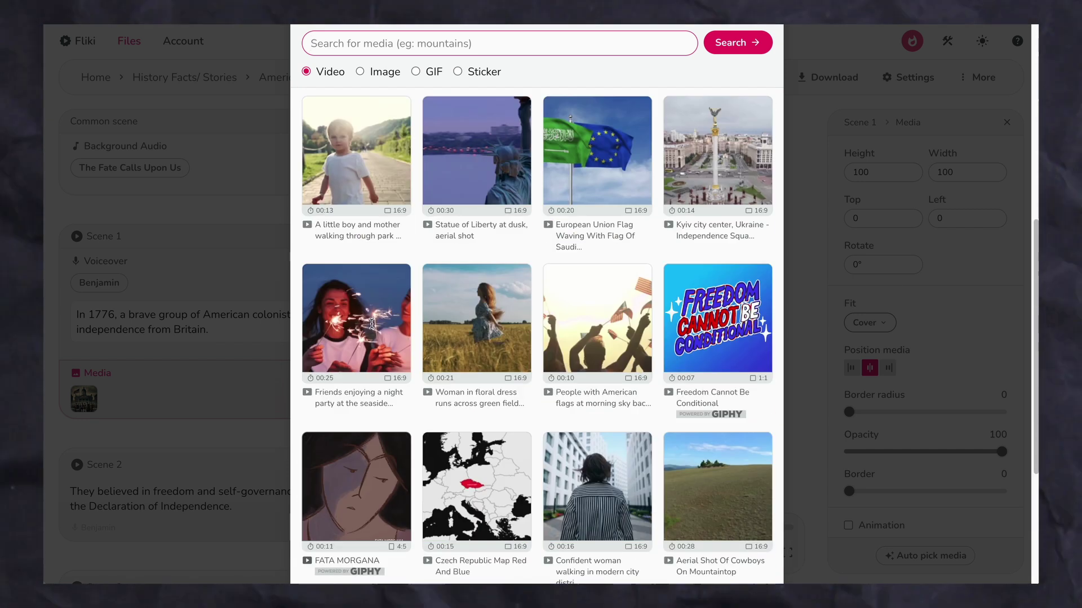
click(517, 97)
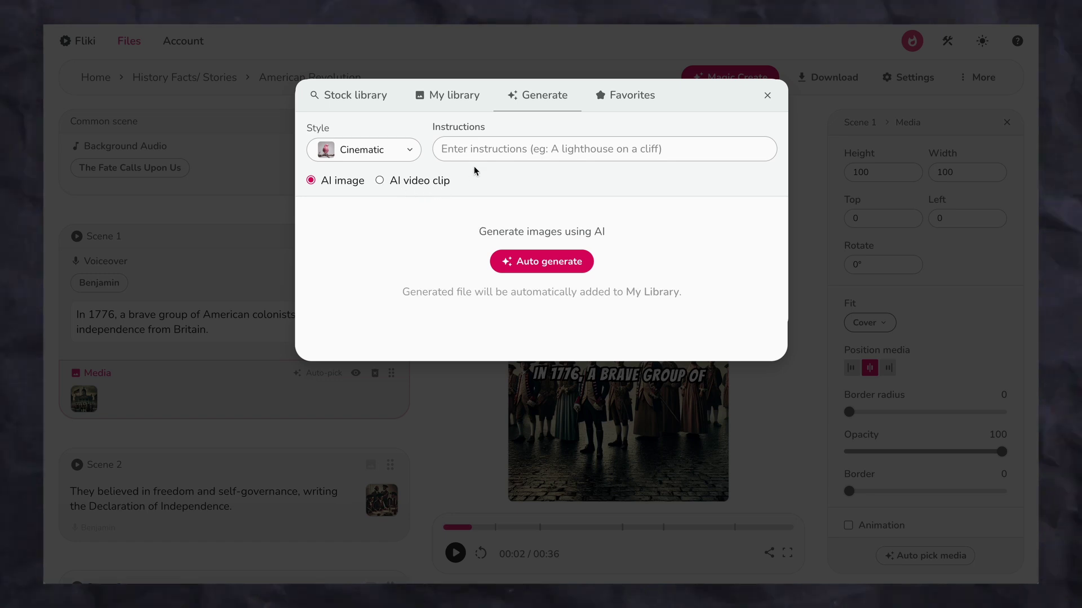
click(500, 158)
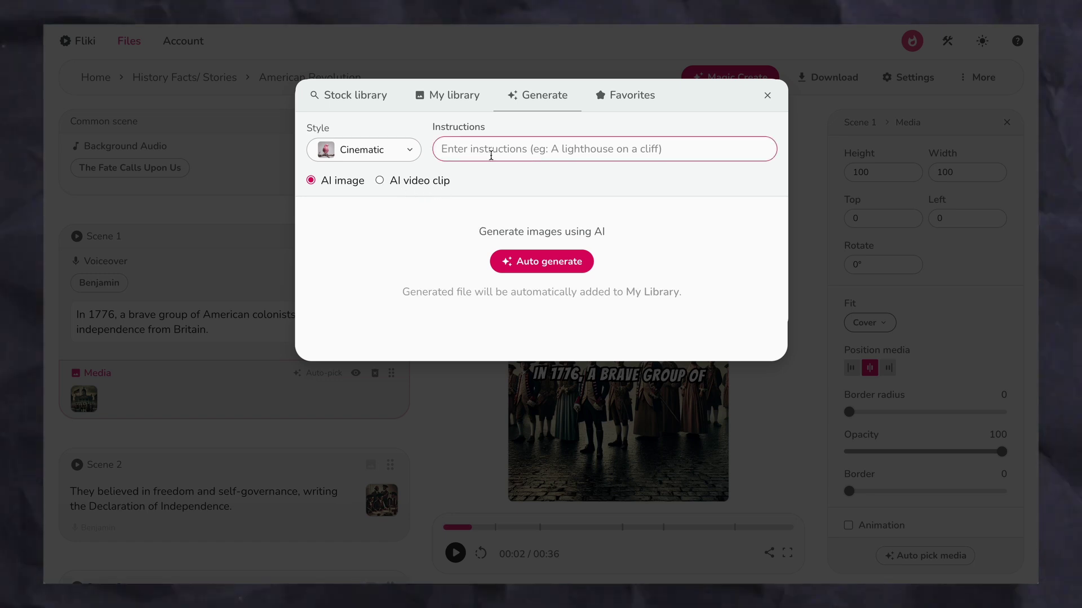
click(541, 261)
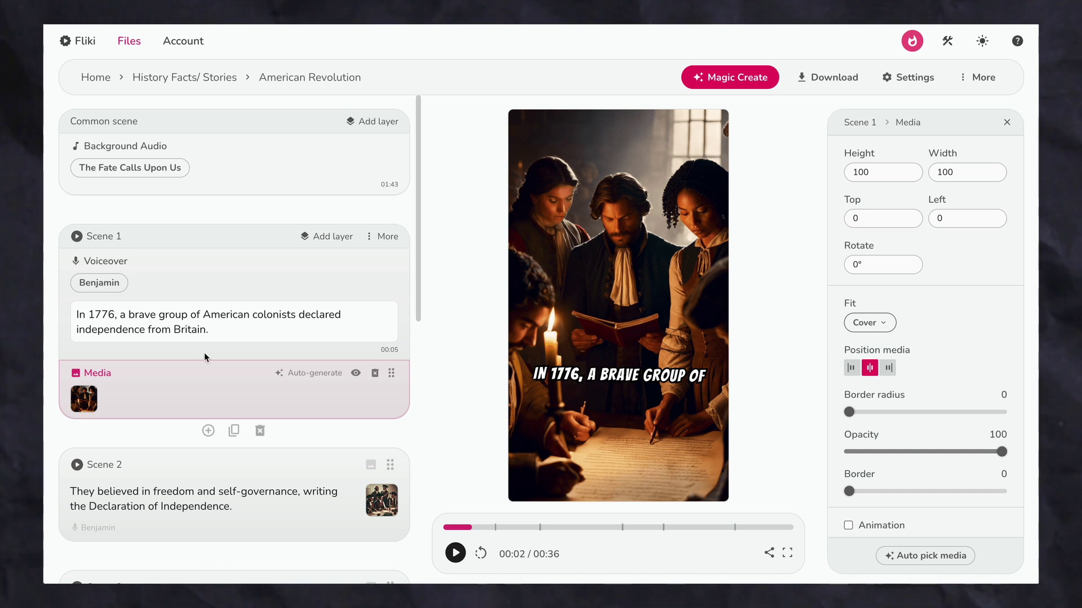
Preview the Jimmy, Carlton and Bruce voices for Scene 1's voiceover, and apply Bruce to all scenes
click(99, 282)
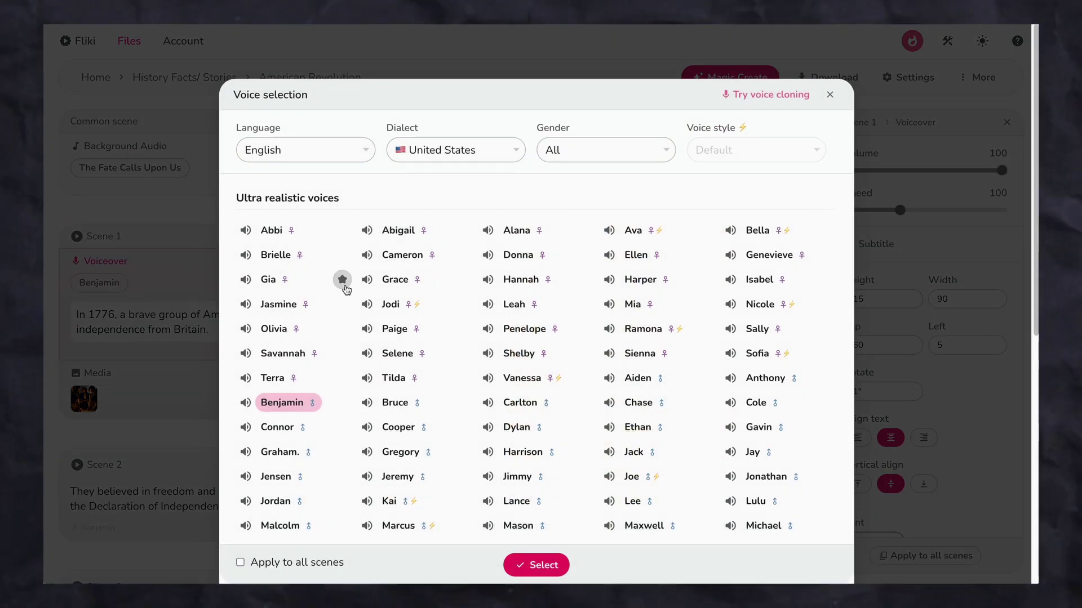
scroll(427, 380, down, 2)
scroll(427, 381, down, 1)
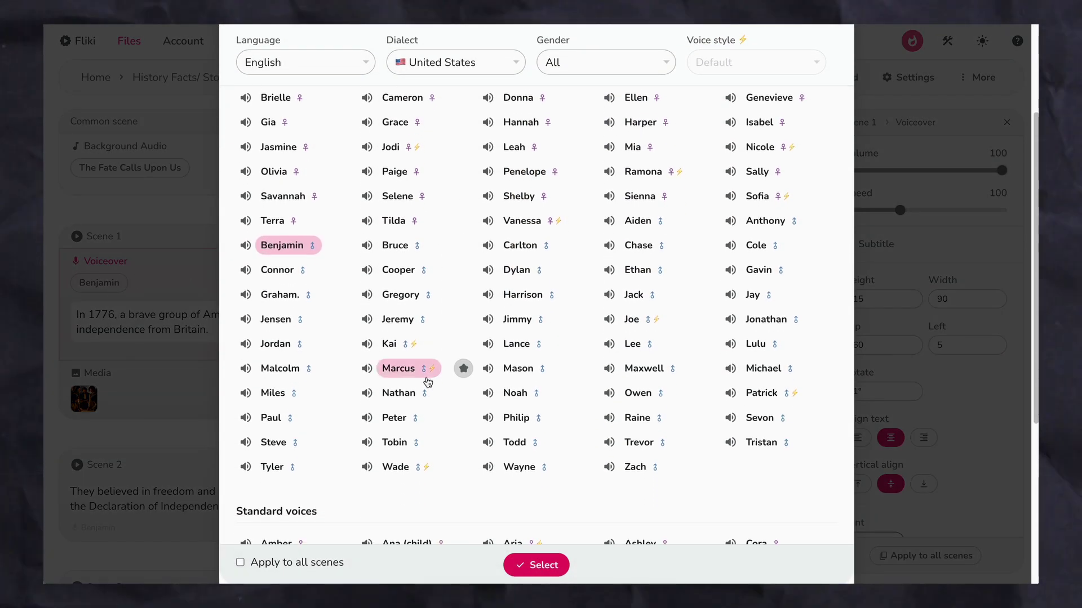
click(488, 319)
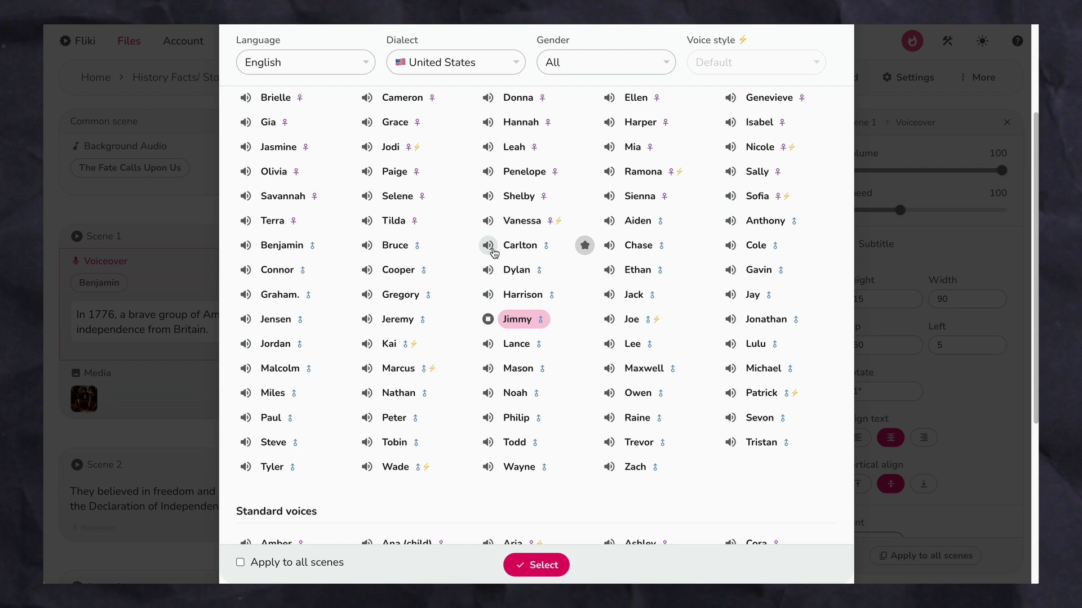
click(488, 246)
click(367, 246)
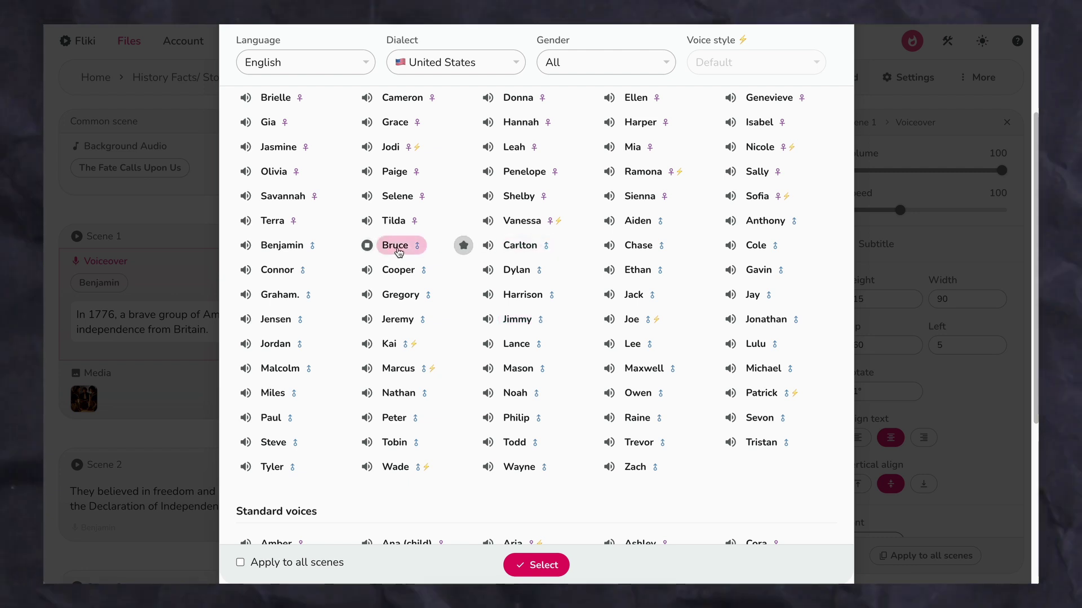
click(241, 563)
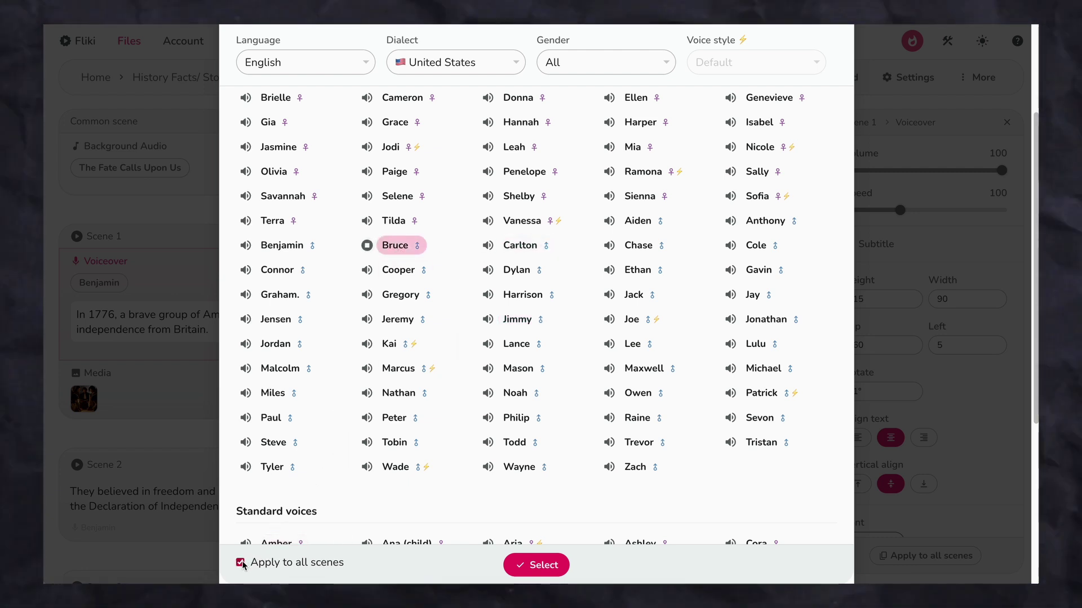
click(526, 570)
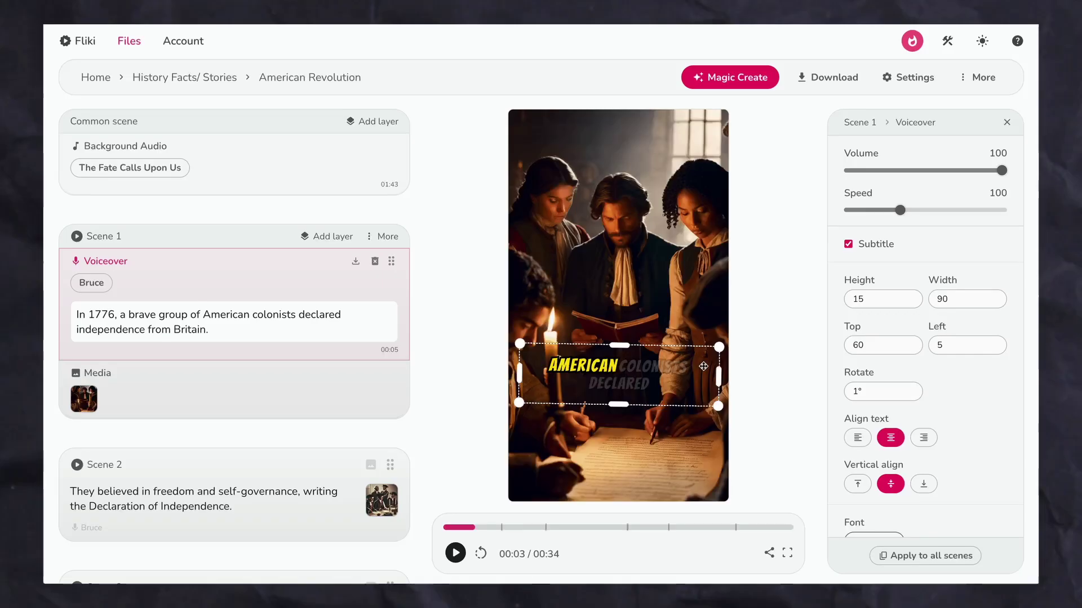
Set Scene 1's subtitles to font size 40 and display them one word at a time with the Word option
scroll(924, 366, down, 5)
drag(893, 317, 913, 283)
click(862, 406)
click(913, 386)
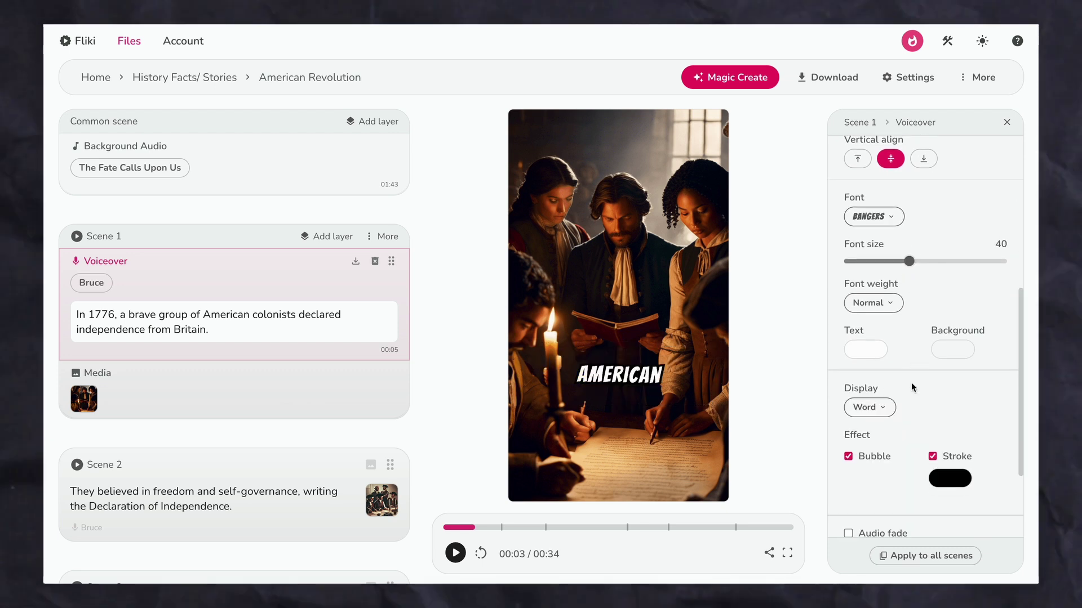
Move and narrow the subtitle box to width 78, top 57 and left 11, and color the subtitle text yellow
click(650, 360)
click(494, 527)
scroll(923, 366, down, 5)
click(865, 276)
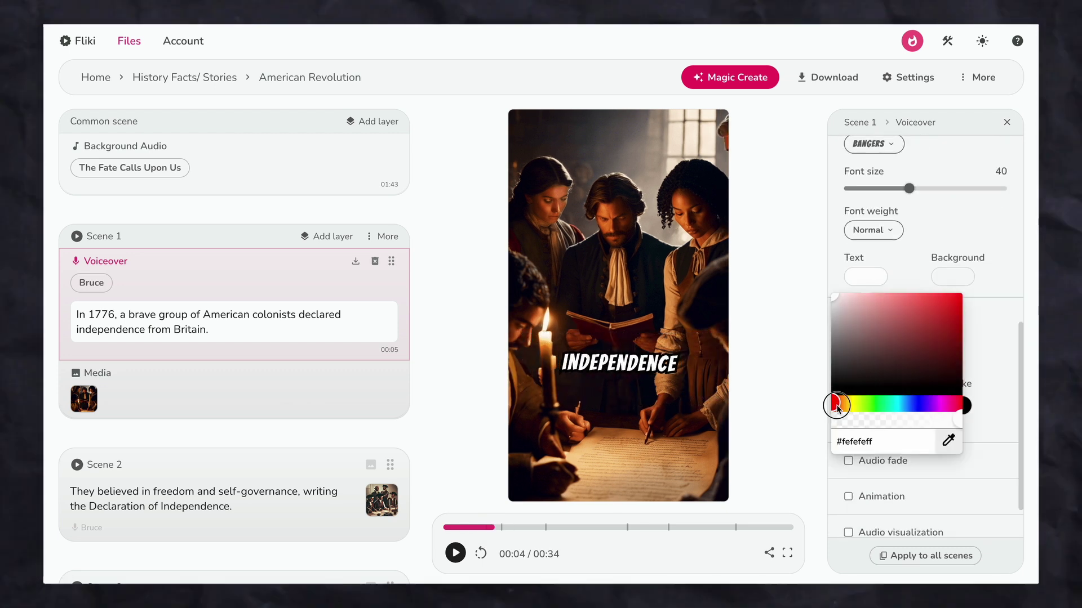
click(942, 316)
click(848, 405)
click(954, 298)
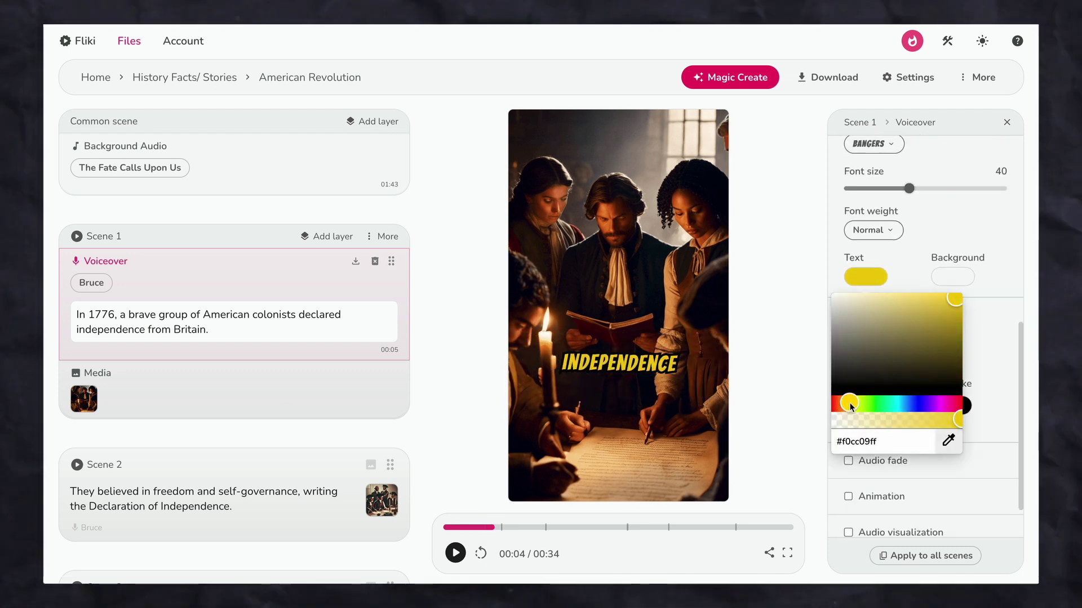
Slightly enlarge the subtitle font, and apply Scene 1's voiceover and subtitle settings to all scenes
click(912, 188)
click(873, 144)
click(618, 472)
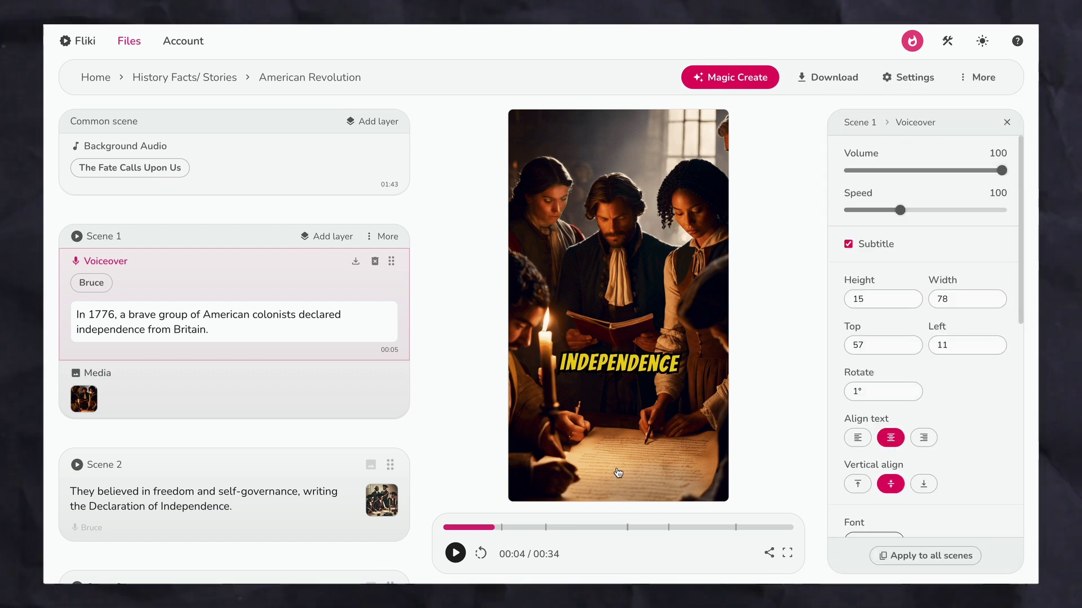
click(898, 557)
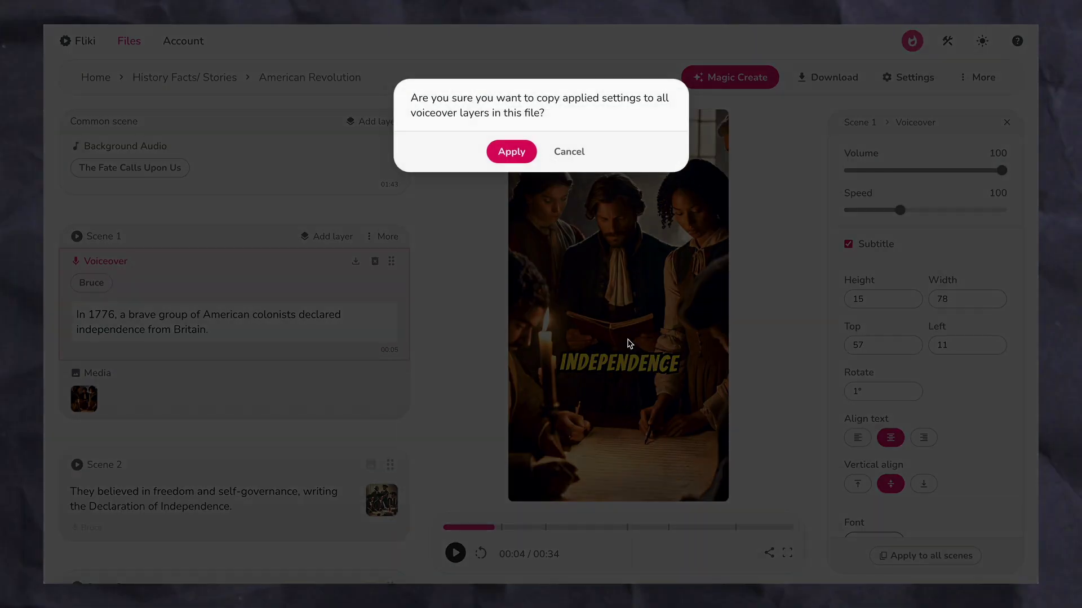
click(511, 152)
Preview the opening subtitle at the start of the video, and look through the stock music available for the background audio
drag(481, 524, 449, 524)
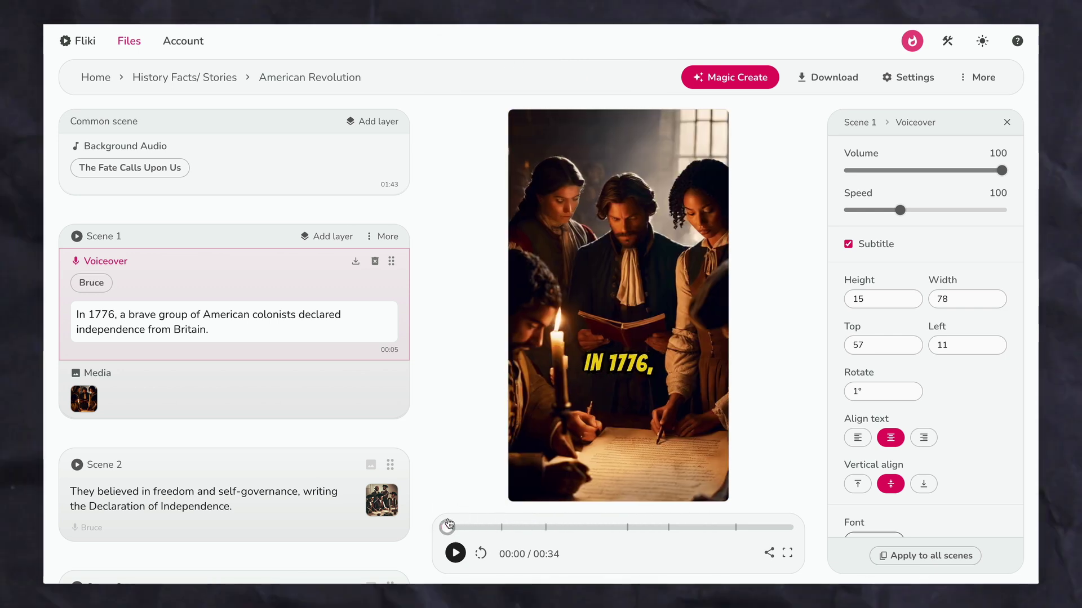
click(179, 175)
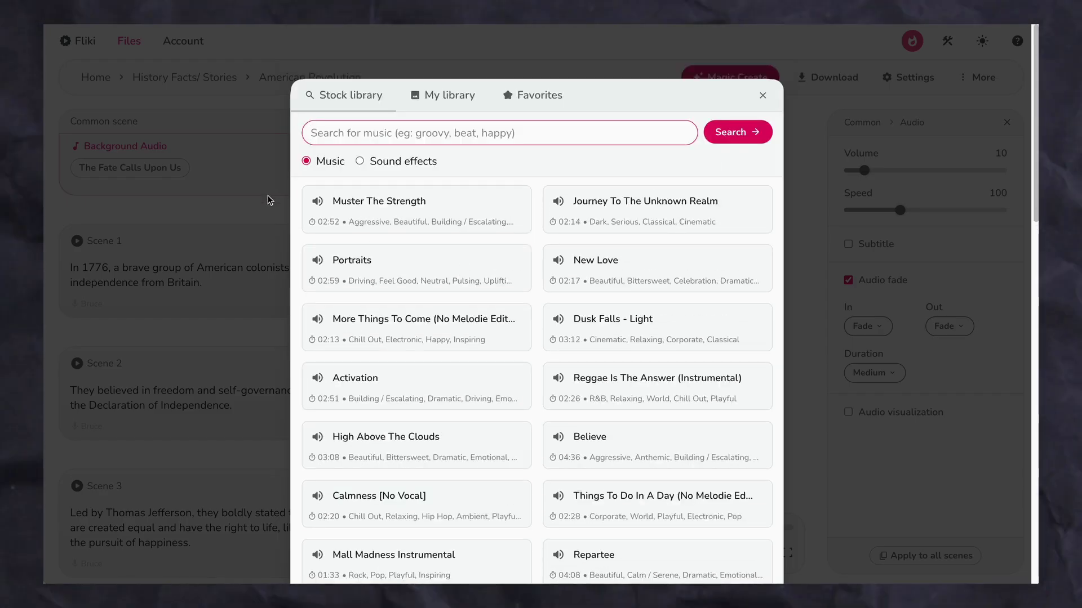
click(270, 199)
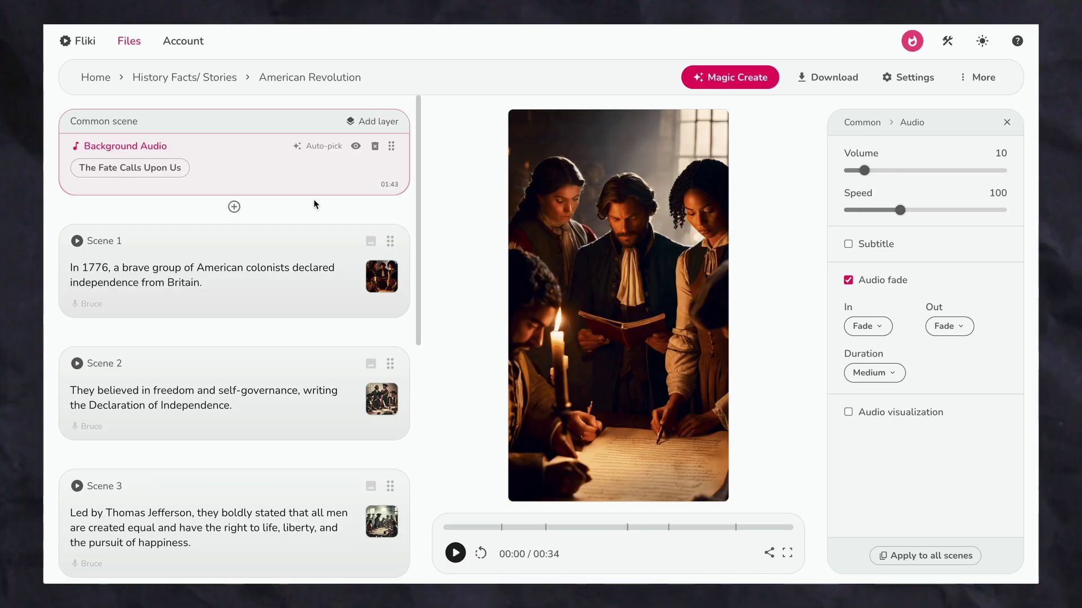
Export the video at 1080p resolution in mp4 format
click(817, 77)
click(496, 201)
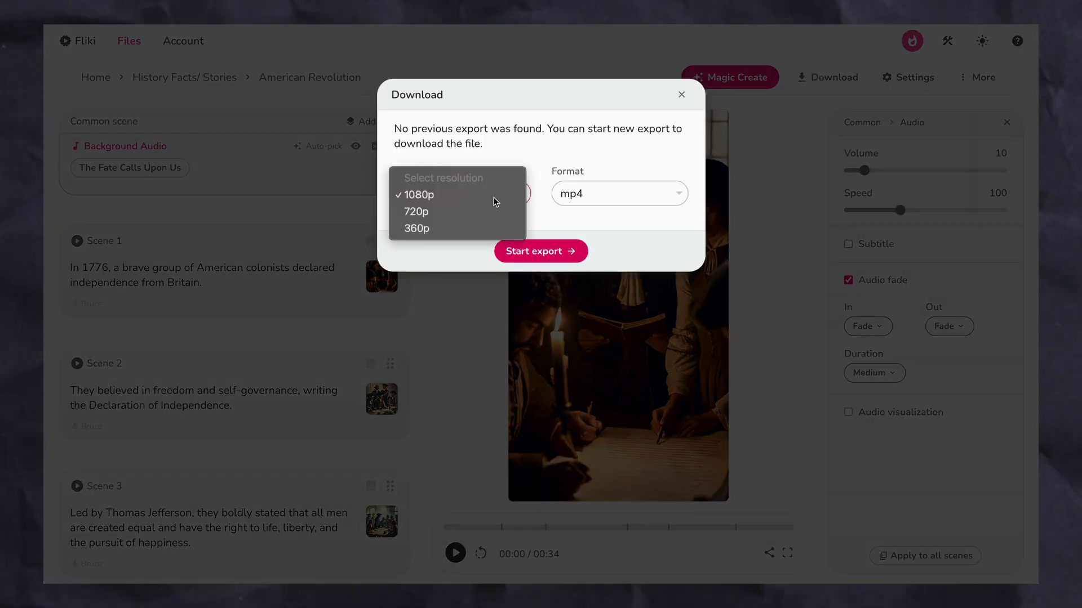
click(494, 195)
click(610, 194)
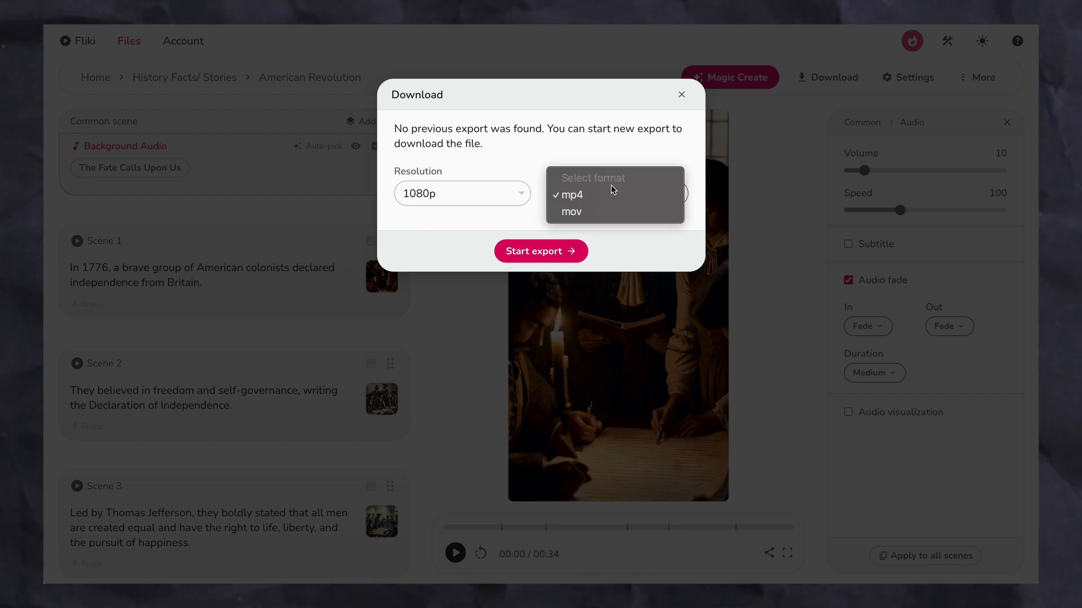
click(593, 199)
click(535, 252)
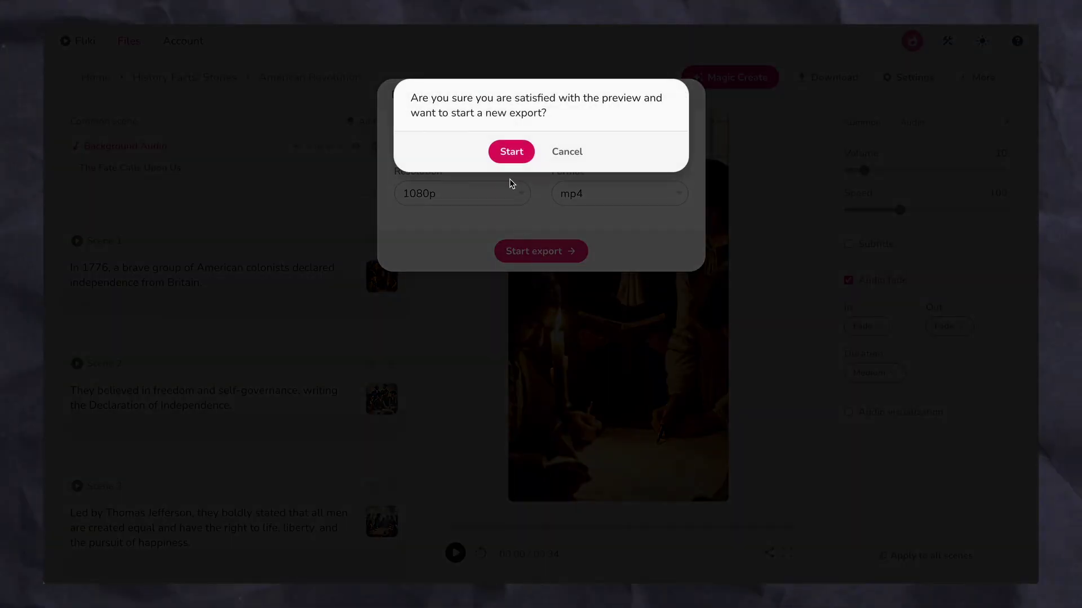
click(509, 160)
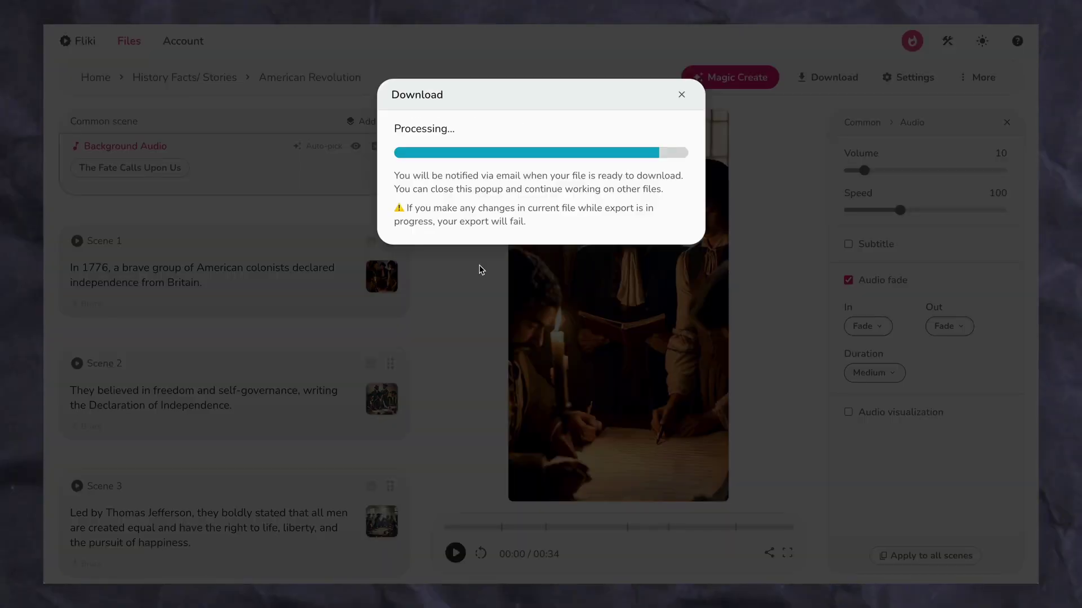